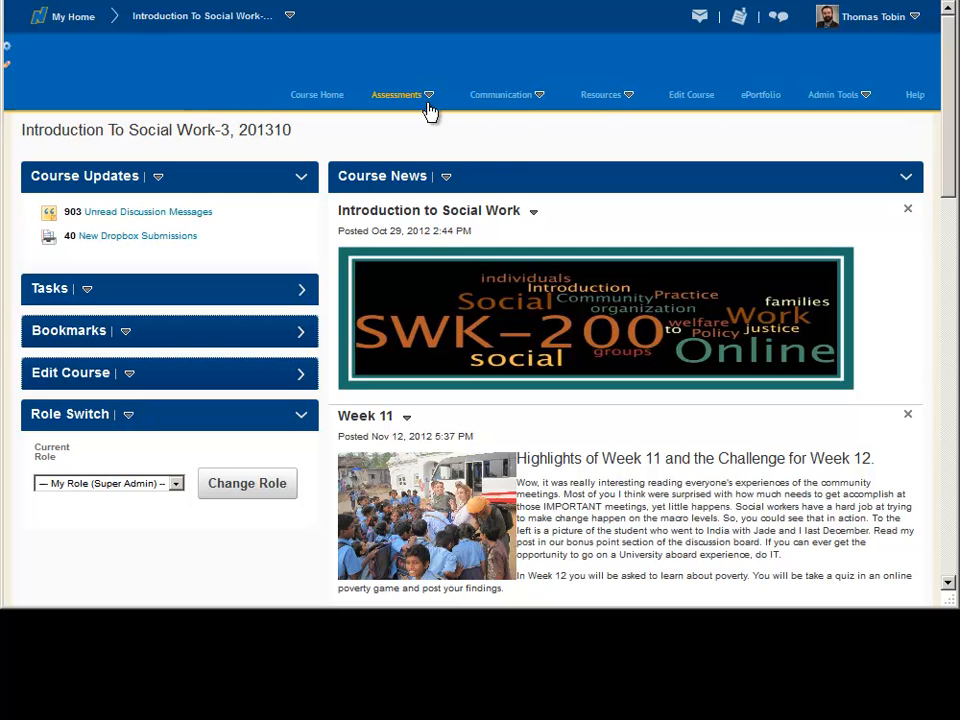
- Open the course's Grades area and go to the Manage Grades view listing the grade items
{"action": "left_click", "coordinate": [428, 97]}
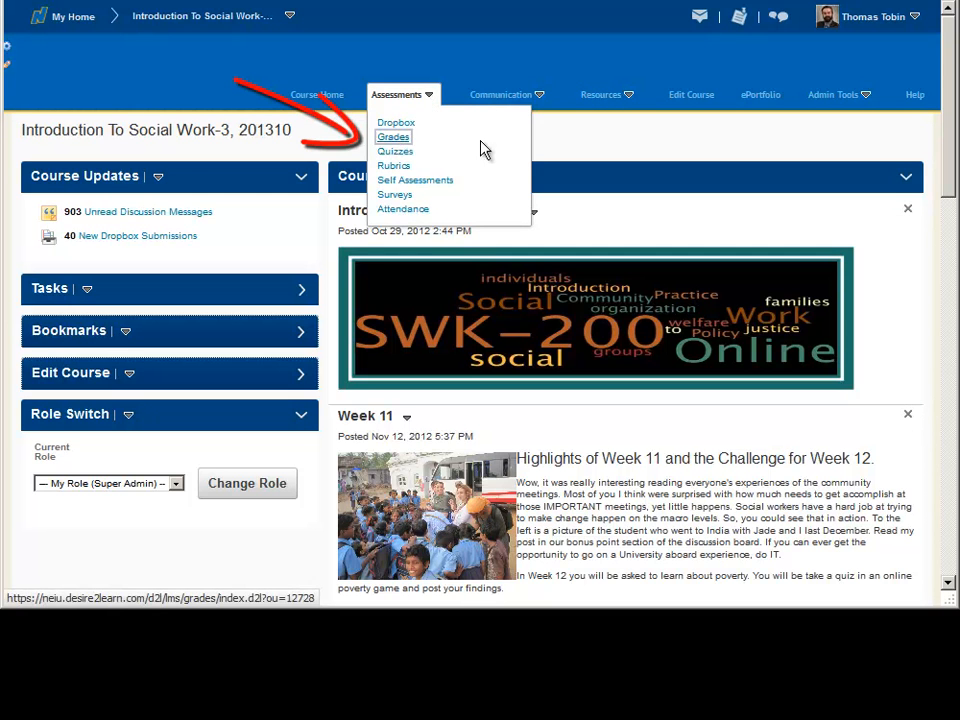
{"action": "left_click", "coordinate": [421, 140]}
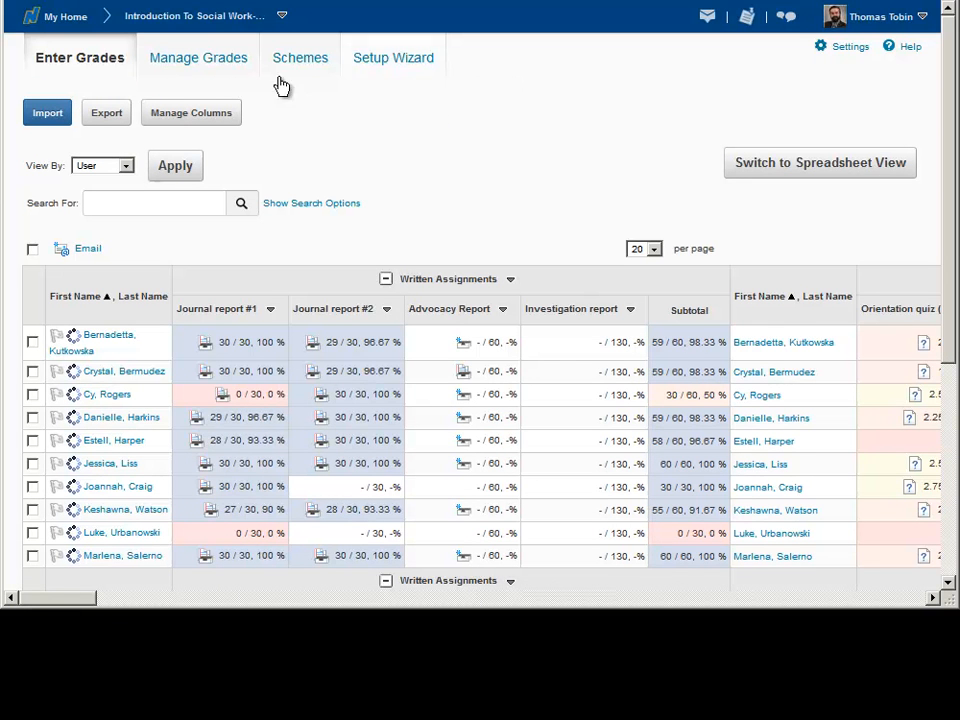
{"action": "left_click", "coordinate": [222, 62]}
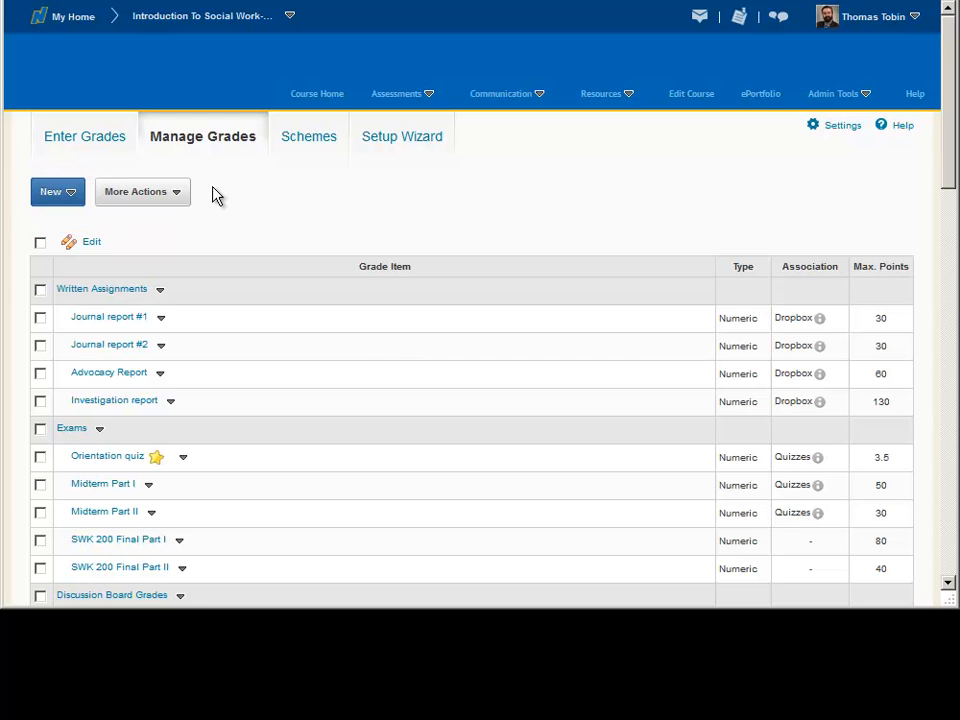
- Create a grade category named "Sample Unit 1 Grades", save and close it, and check it in the grade item list
{"action": "left_click", "coordinate": [72, 196]}
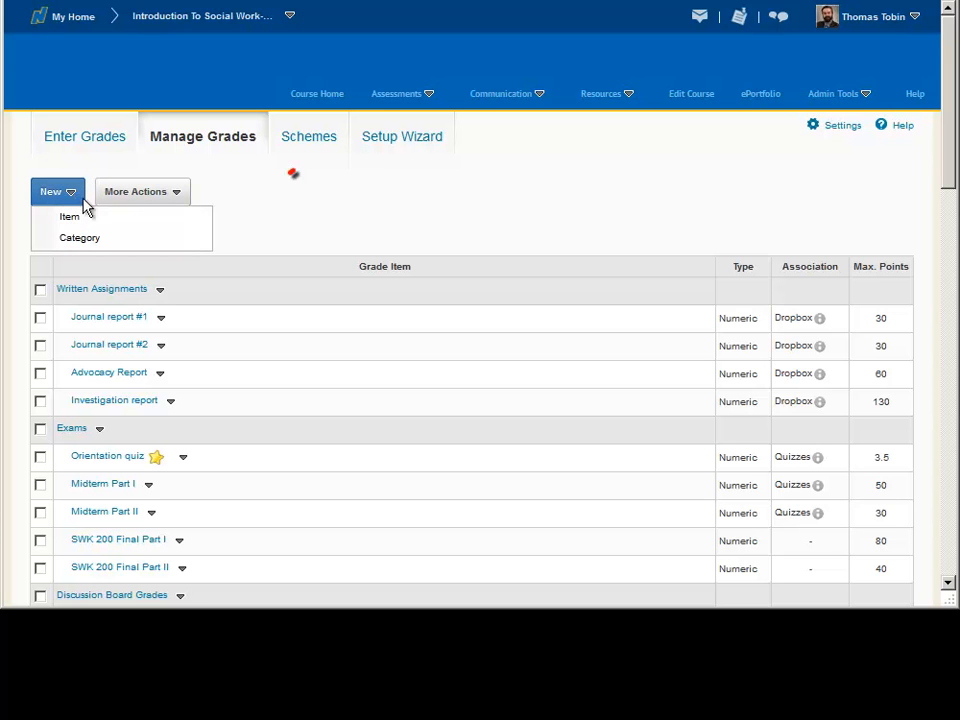
{"action": "left_click", "coordinate": [117, 240]}
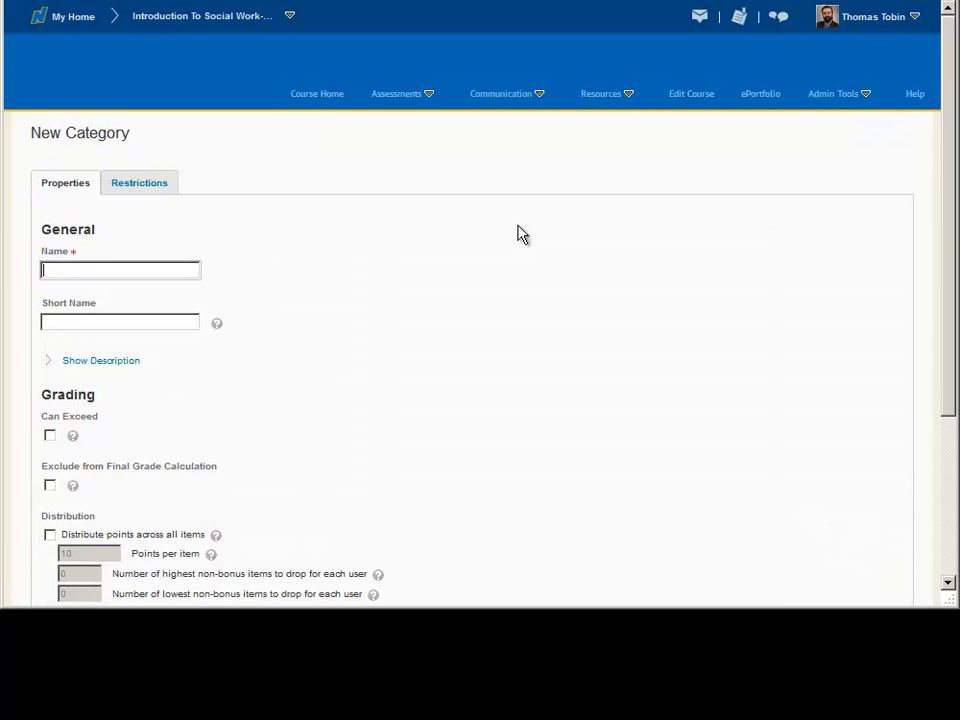
{"action": "type", "text": "Sample Unit 1 Grades"}
{"action": "scroll", "coordinate": [350, 297], "scroll_direction": "down", "scroll_amount": 2}
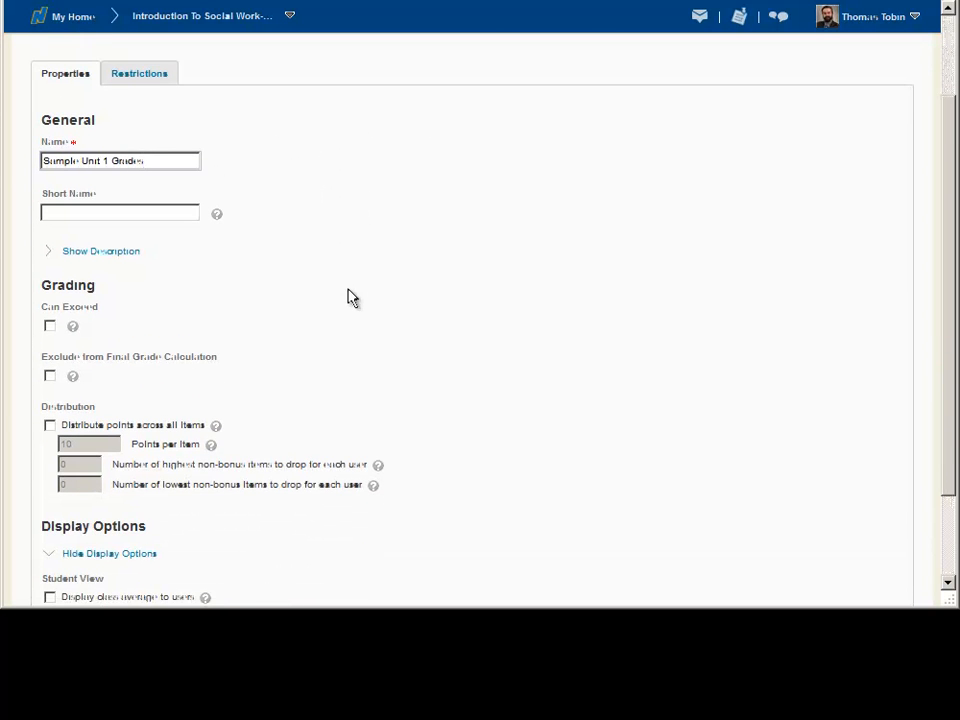
{"action": "scroll", "coordinate": [345, 298], "scroll_direction": "down", "scroll_amount": 2}
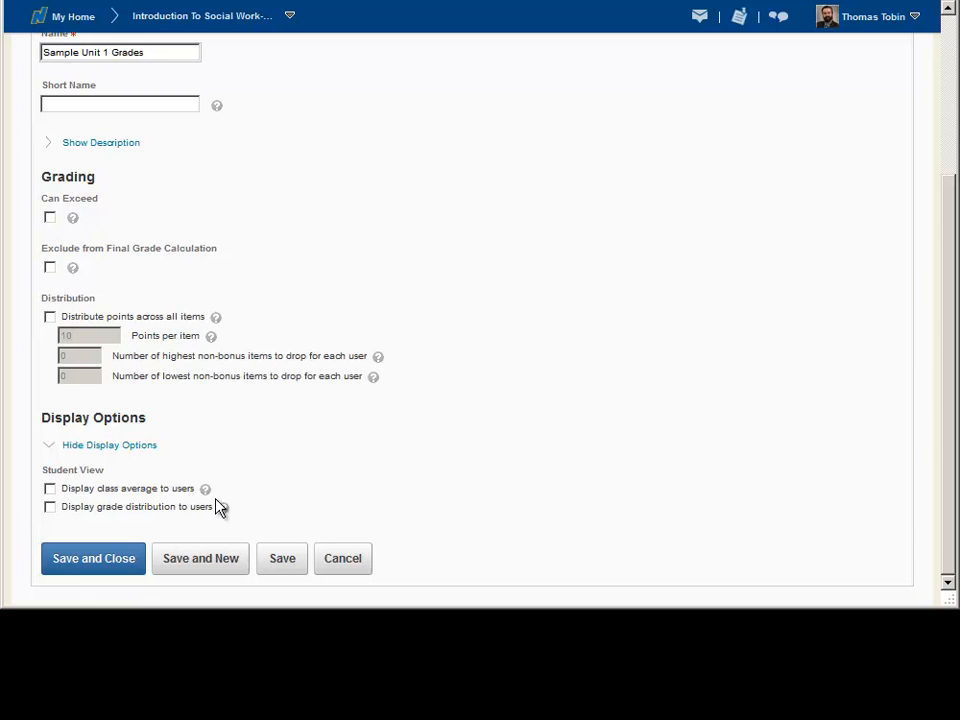
{"action": "left_click", "coordinate": [130, 566]}
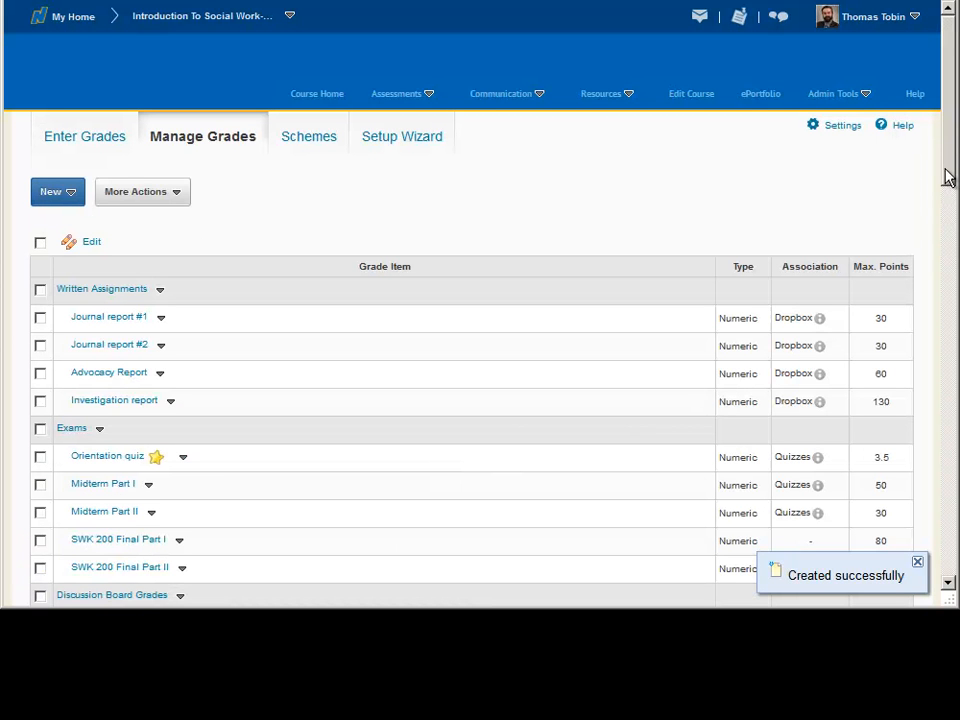
{"action": "left_click_drag", "start_coordinate": [947, 172], "coordinate": [943, 574]}
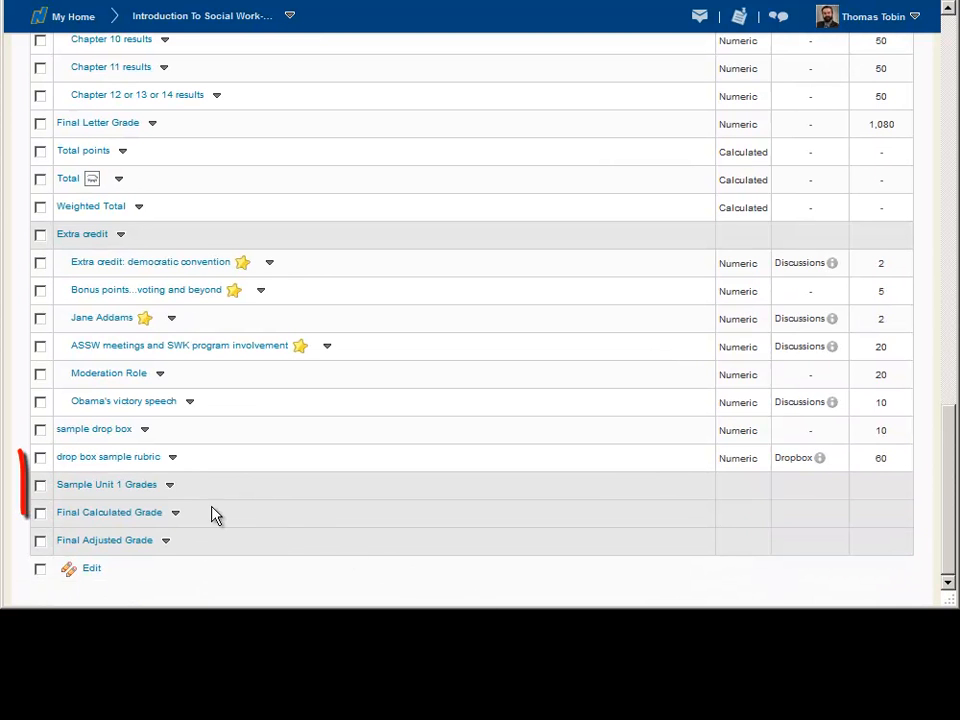
- Start a new grade item in the grade book with Numeric as its type
{"action": "left_click_drag", "start_coordinate": [950, 503], "coordinate": [940, 115]}
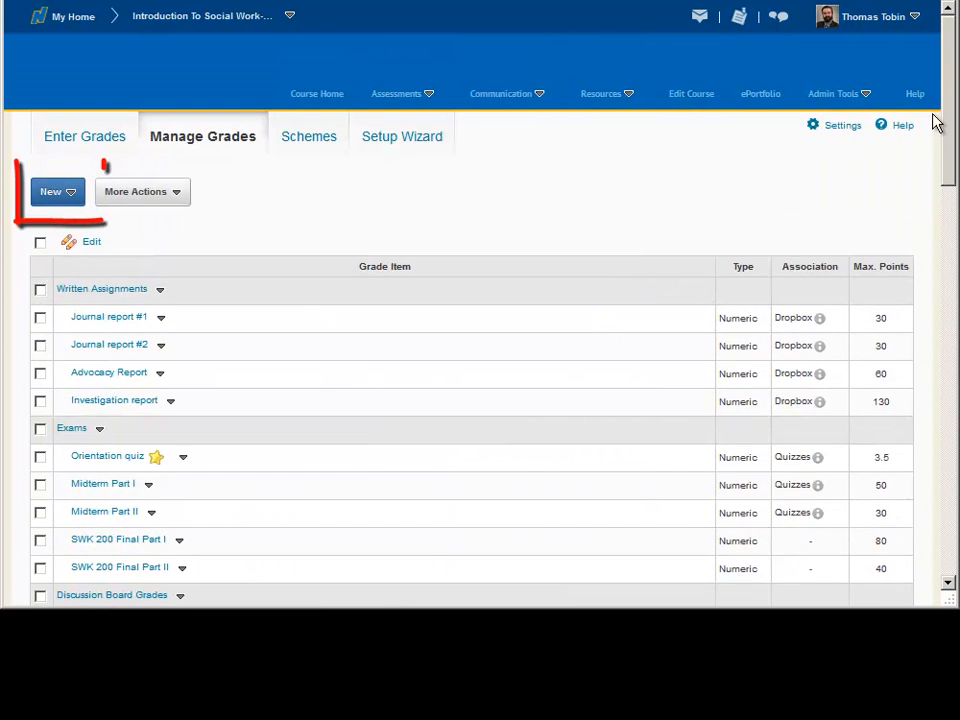
{"action": "left_click", "coordinate": [77, 202]}
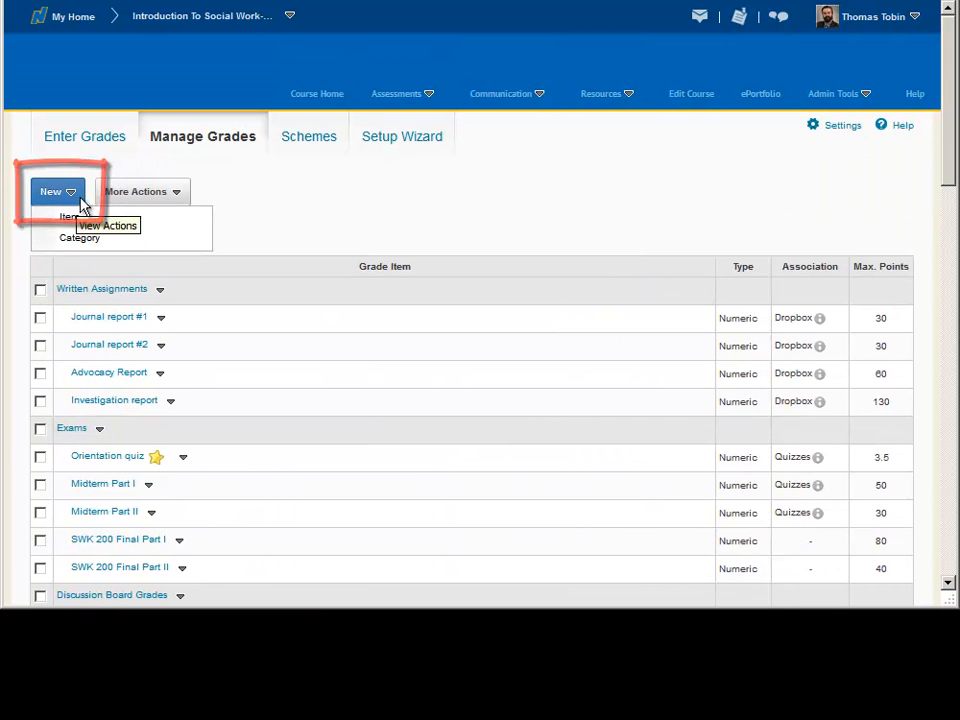
{"action": "left_click", "coordinate": [138, 226]}
{"action": "left_click_drag", "start_coordinate": [951, 218], "coordinate": [948, 259]}
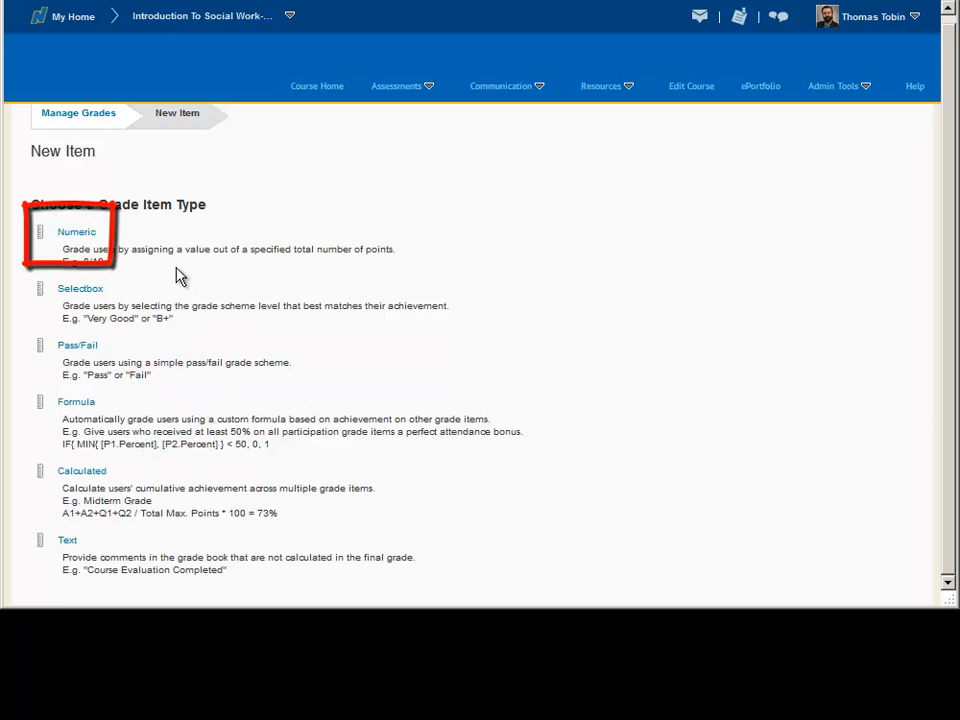
{"action": "left_click", "coordinate": [86, 240]}
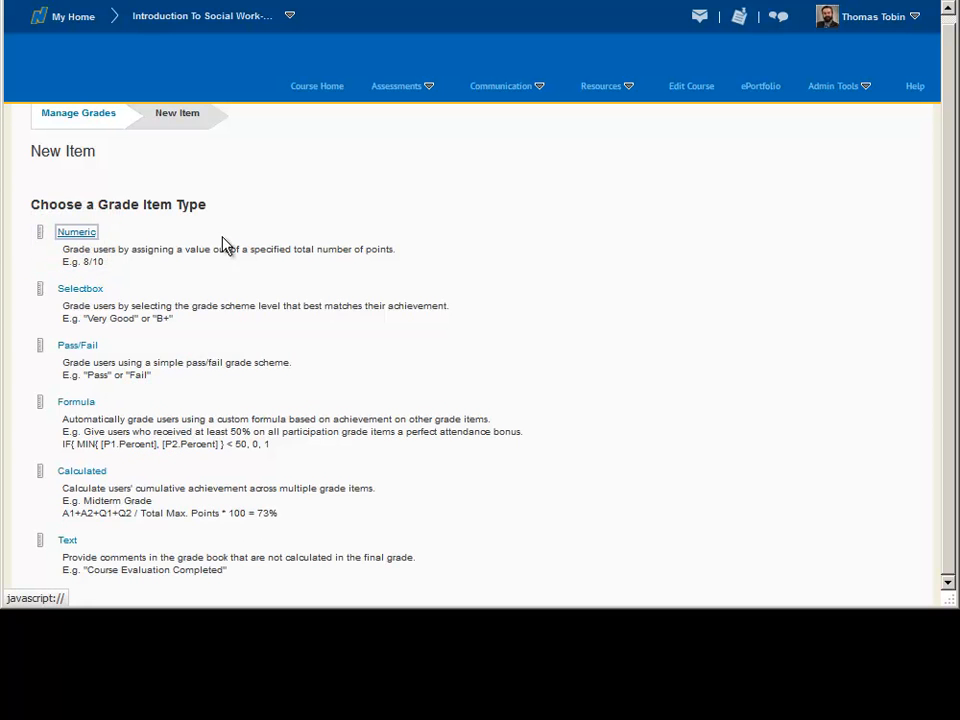
- Name the numeric item "Sample Unit 1 Discussion grade" and assign it to the Sample Unit 1 Grades category
{"action": "scroll", "coordinate": [470, 278], "scroll_direction": "down", "scroll_amount": 1}
{"action": "type", "text": "Sample Unit 1"}
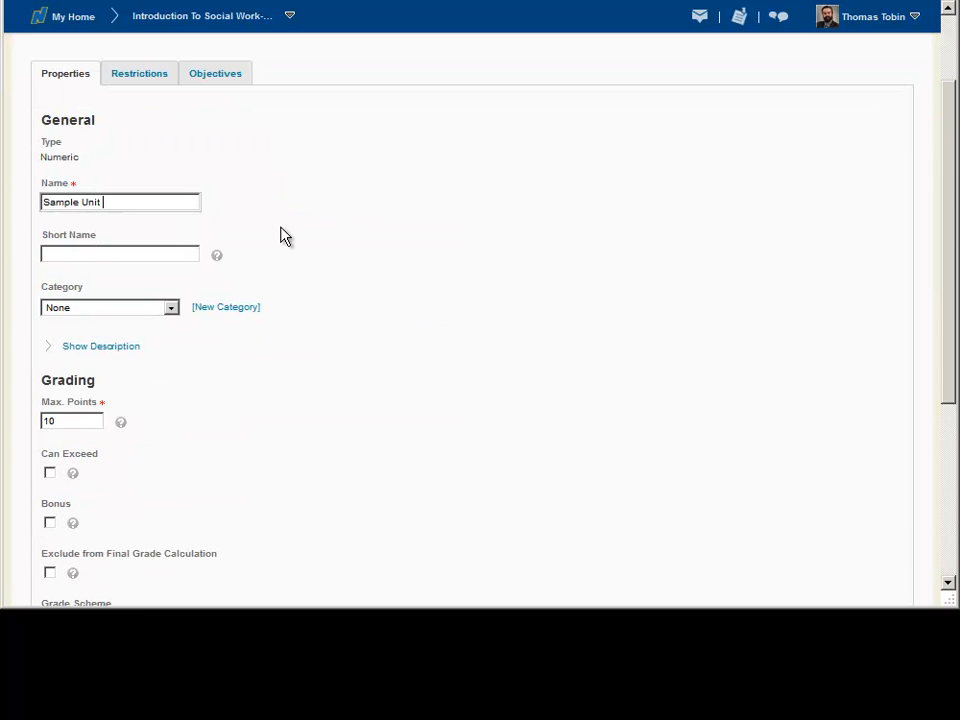
{"action": "type", "text": " Discussion grade"}
{"action": "left_click", "coordinate": [171, 308]}
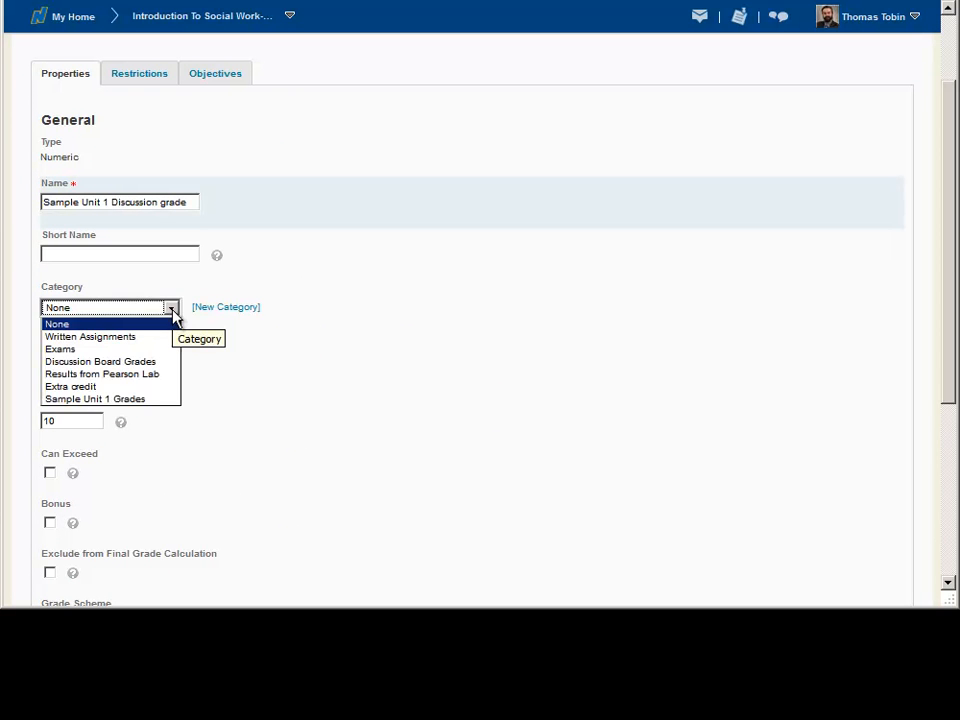
{"action": "left_click", "coordinate": [150, 400]}
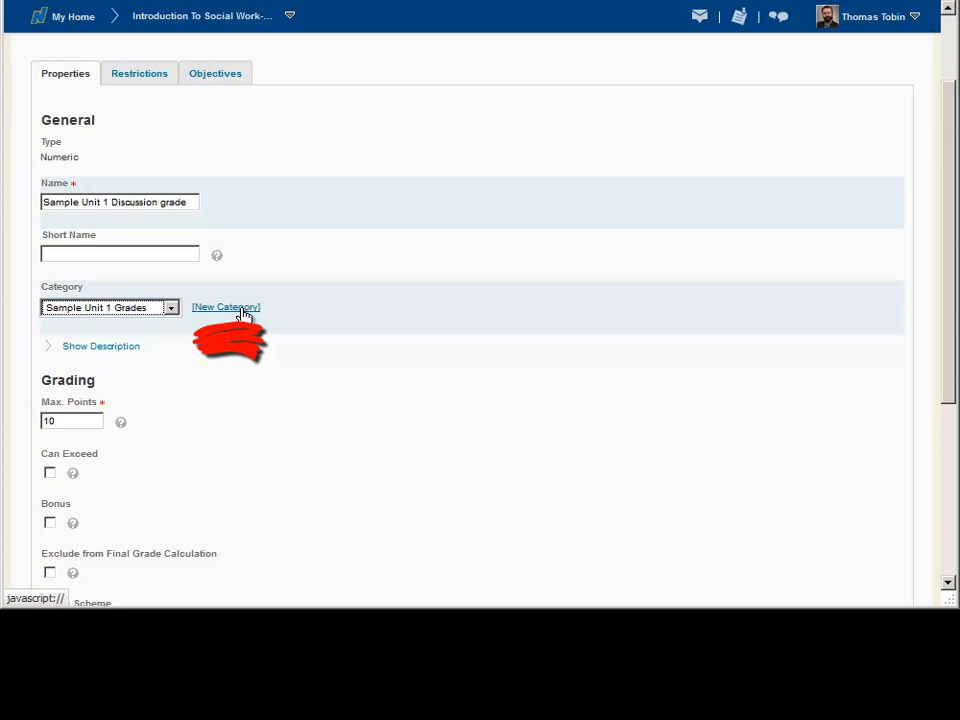
- Show the grade item's description field and set the maximum points to 50
{"action": "scroll", "coordinate": [229, 378], "scroll_direction": "down", "scroll_amount": 2}
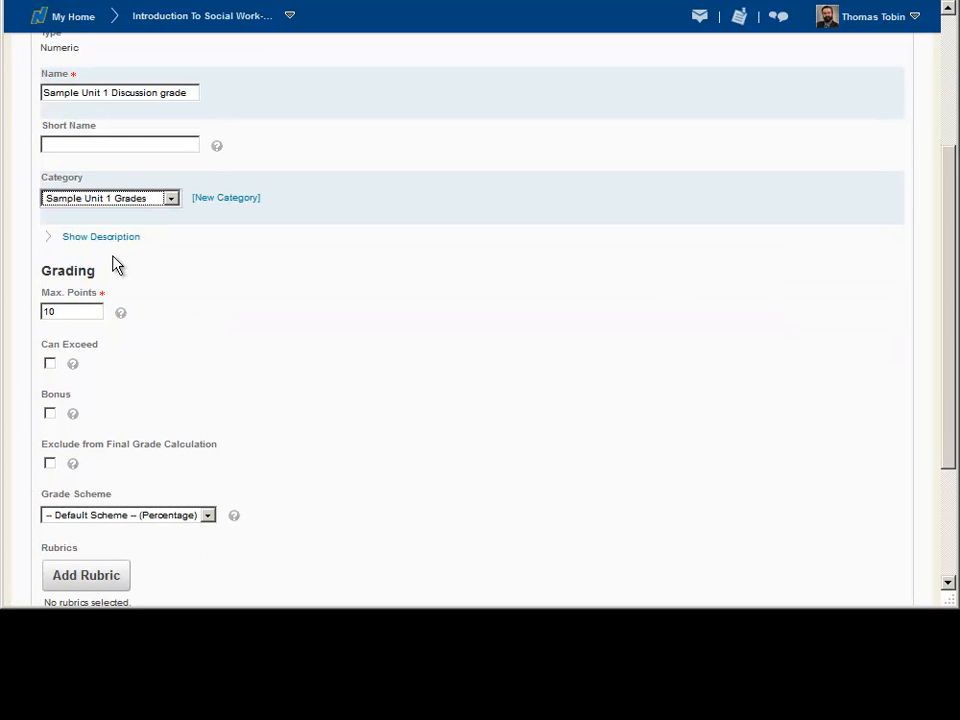
{"action": "left_click", "coordinate": [108, 237]}
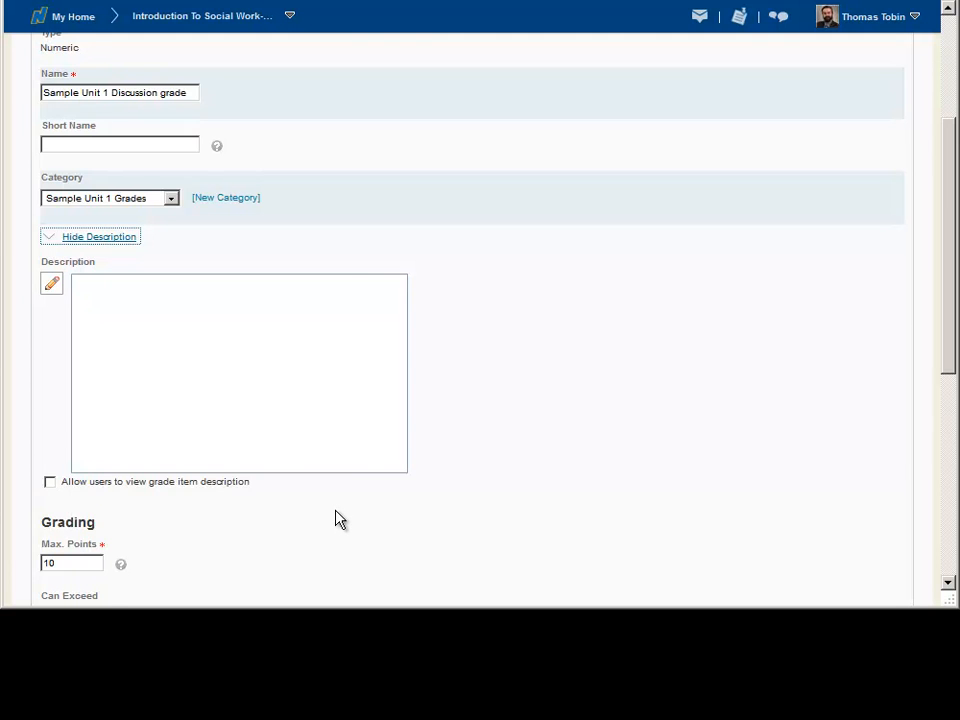
{"action": "scroll", "coordinate": [340, 519], "scroll_direction": "down", "scroll_amount": 3}
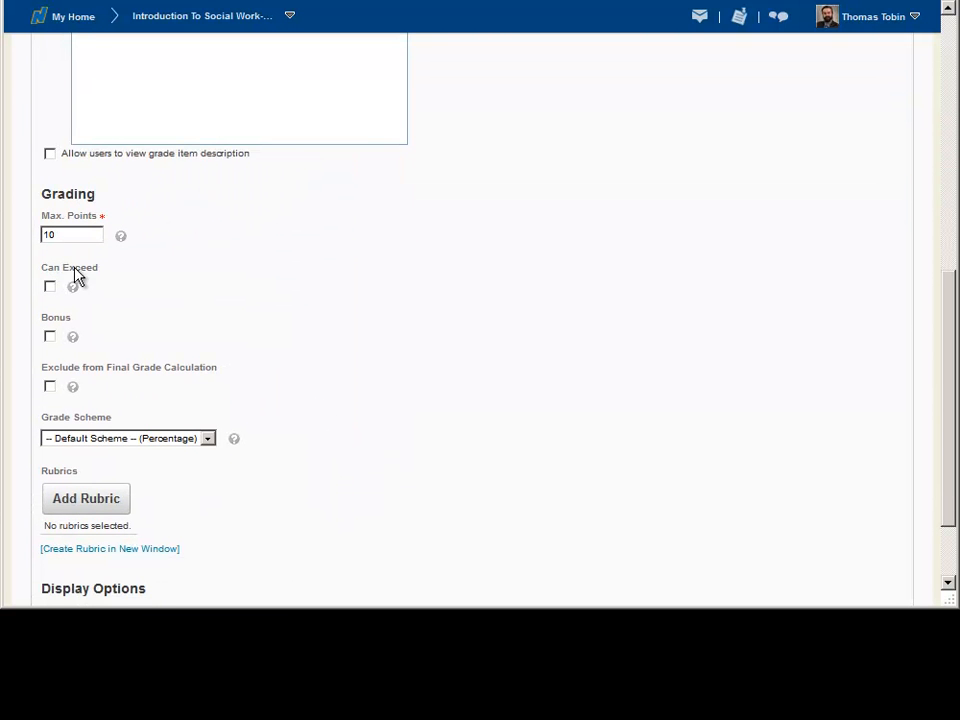
{"action": "left_click_drag", "start_coordinate": [66, 236], "coordinate": [30, 236]}
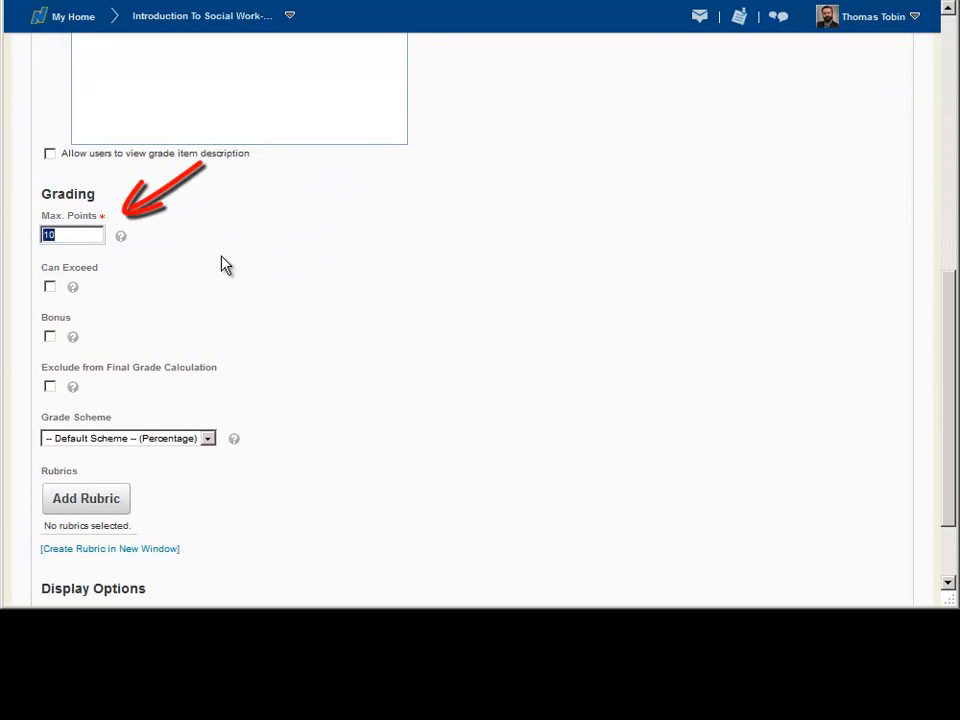
{"action": "type", "text": "50"}
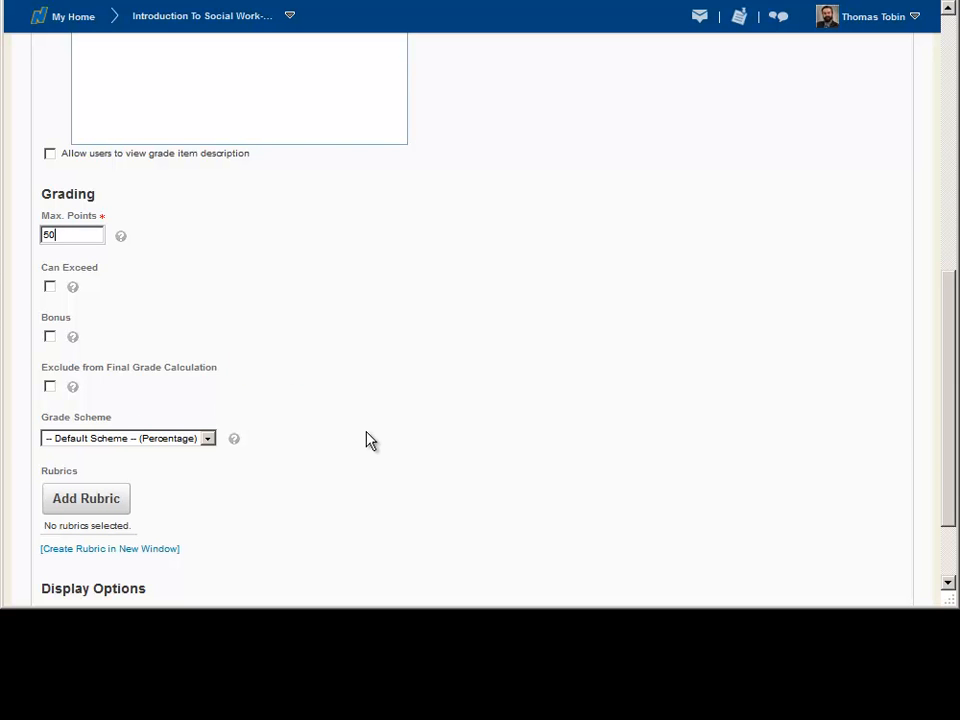
- Show the grade item's display options, save and close the item, and check the end of the grade list
{"action": "scroll", "coordinate": [365, 441], "scroll_direction": "down", "scroll_amount": 2}
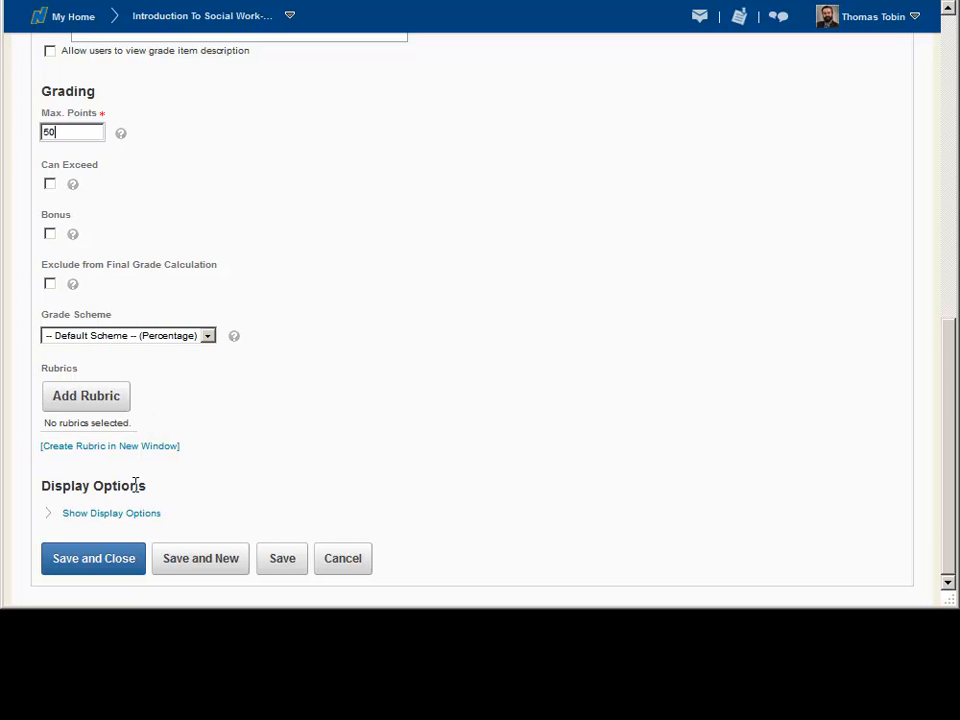
{"action": "left_click", "coordinate": [138, 514]}
{"action": "scroll", "coordinate": [400, 480], "scroll_direction": "down", "scroll_amount": 2}
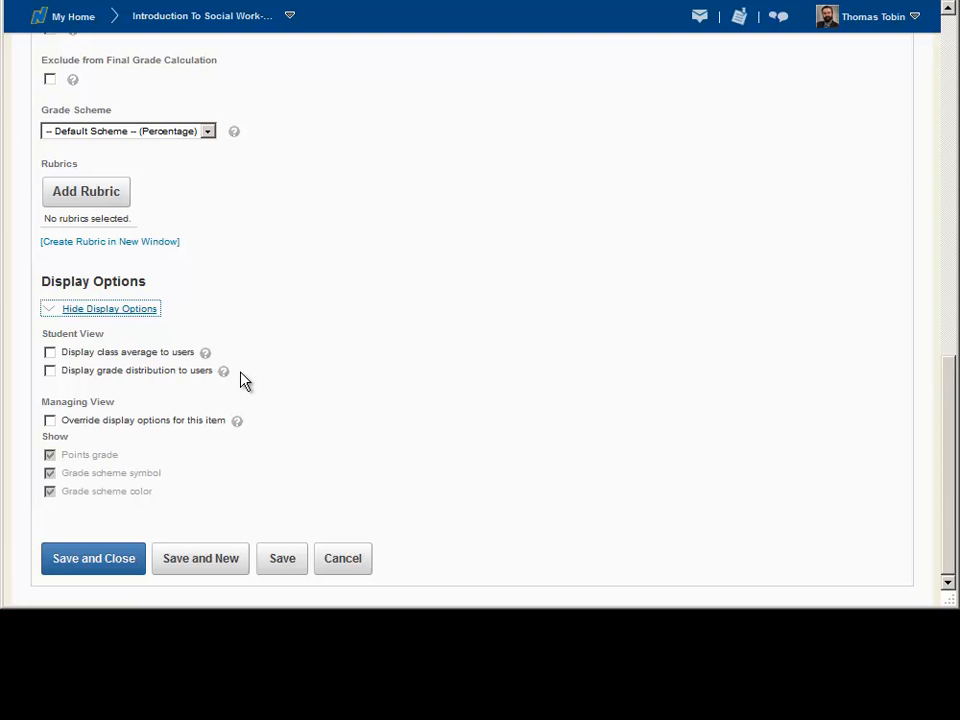
{"action": "left_click", "coordinate": [120, 565]}
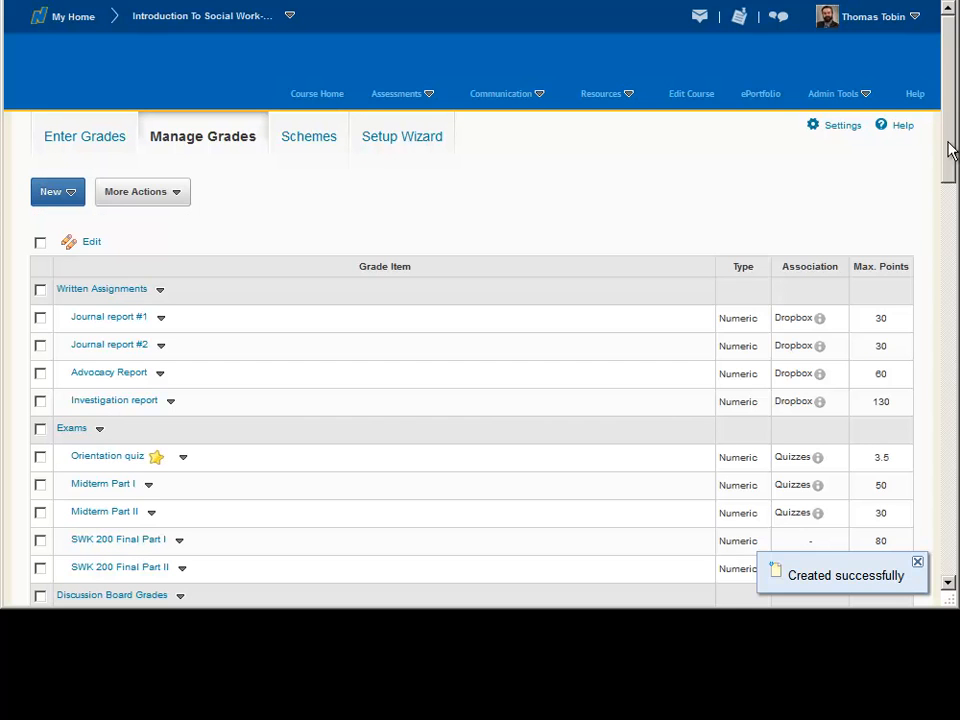
{"action": "mouse_move", "coordinate": [948, 145]}
{"action": "left_mouse_down"}
{"action": "mouse_move", "coordinate": [933, 323]}
{"action": "mouse_move", "coordinate": [953, 556]}
{"action": "left_mouse_up"}
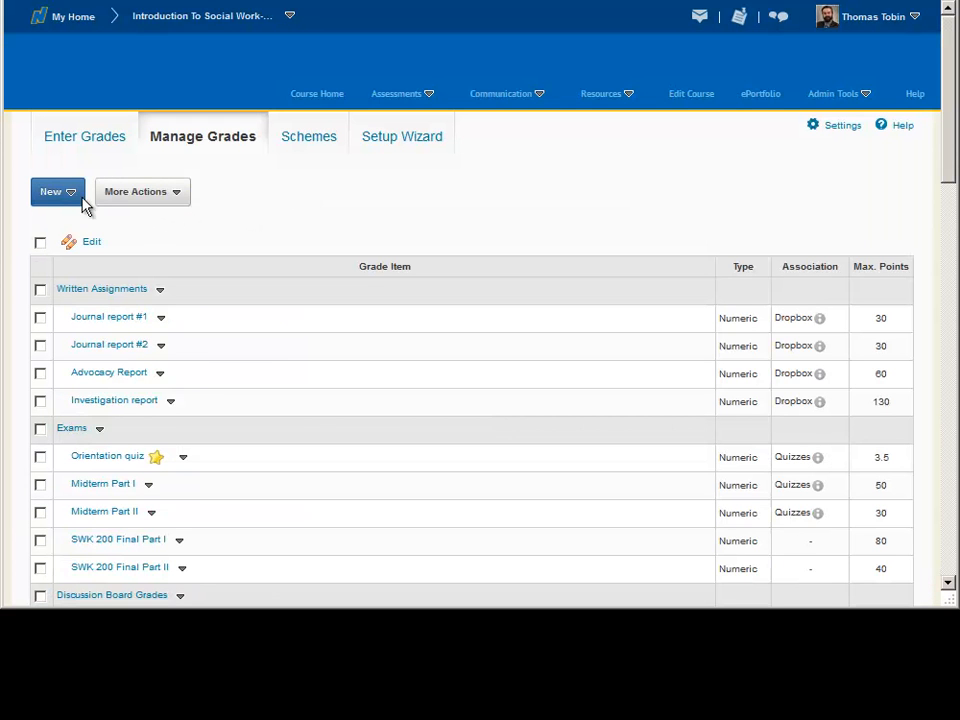
{"action": "left_click", "coordinate": [72, 196]}
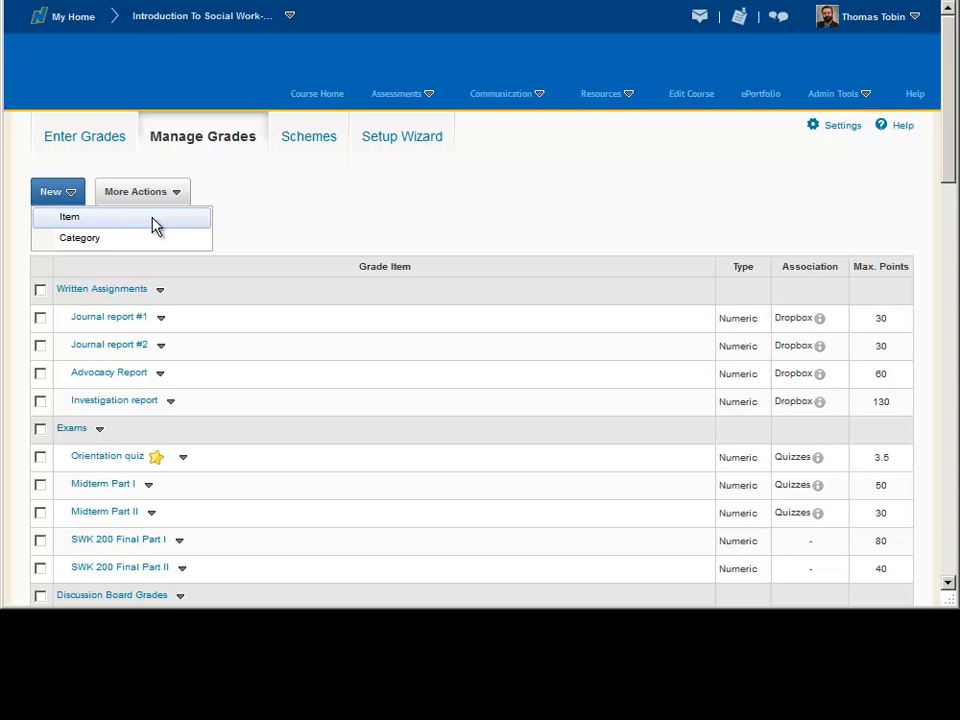
{"action": "left_click", "coordinate": [277, 216]}
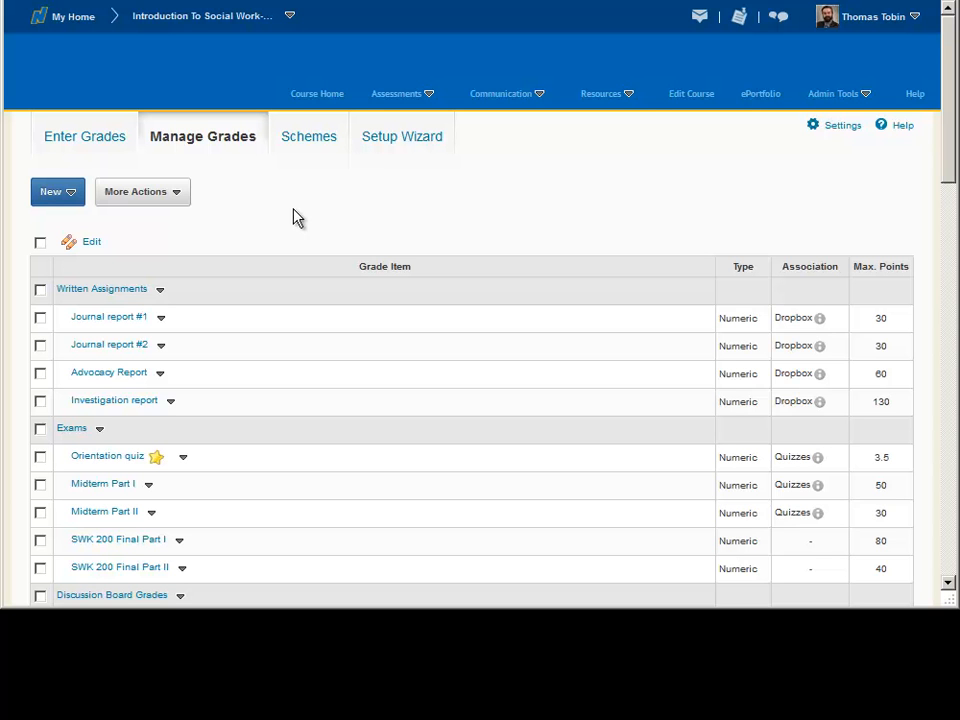
- Go to the course discussions and open the "Start postings and discussion here:" topic under Week 15 Final discussion for editing
{"action": "left_click", "coordinate": [540, 97]}
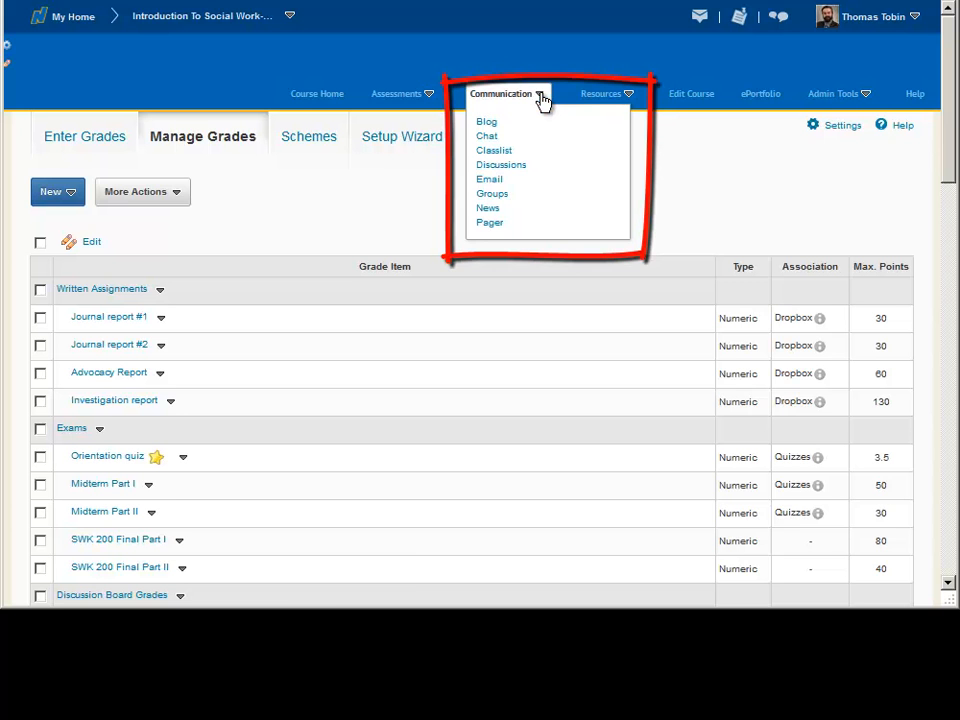
{"action": "left_click", "coordinate": [518, 166]}
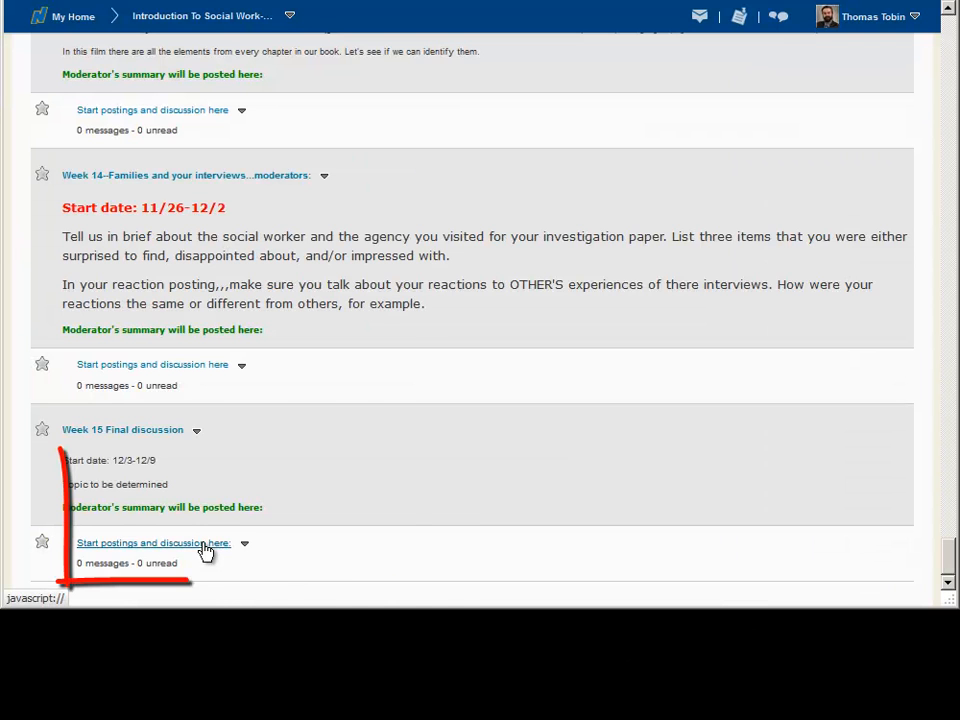
{"action": "left_click", "coordinate": [245, 545]}
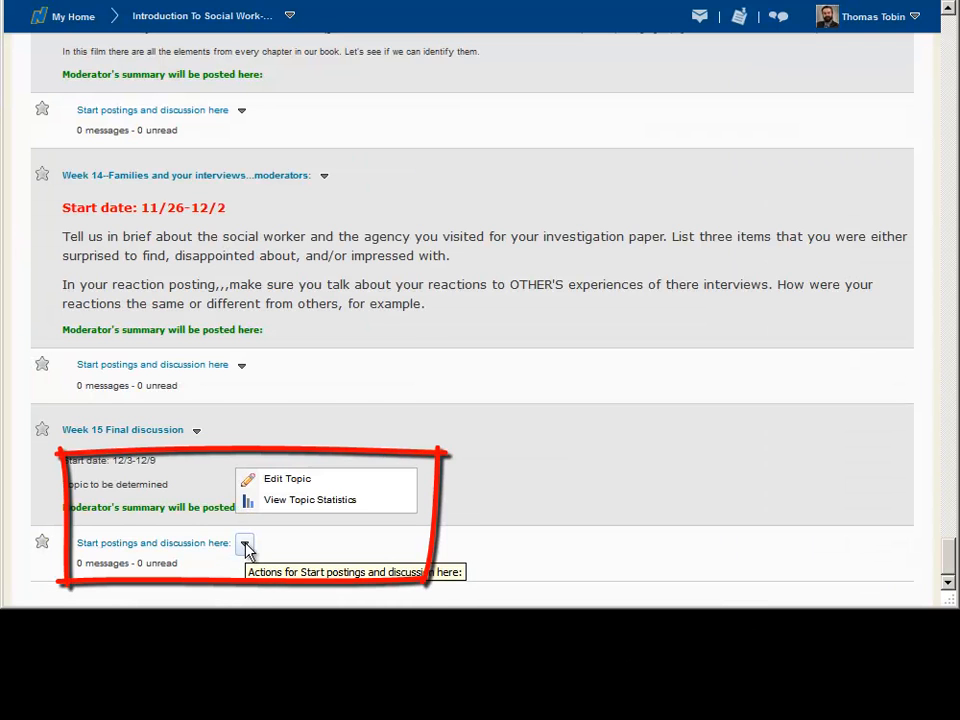
{"action": "left_click", "coordinate": [300, 481]}
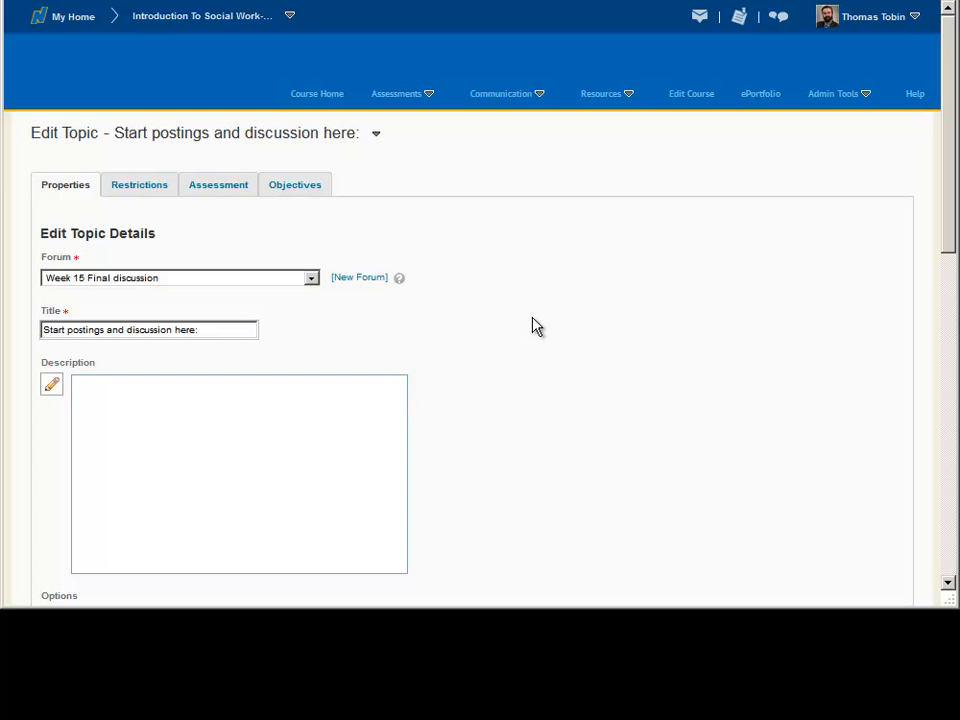
- In the topic's assessment settings, link the Sample Unit 1 Discussion grade item, set the score out of 50, and save
{"action": "left_click", "coordinate": [236, 195]}
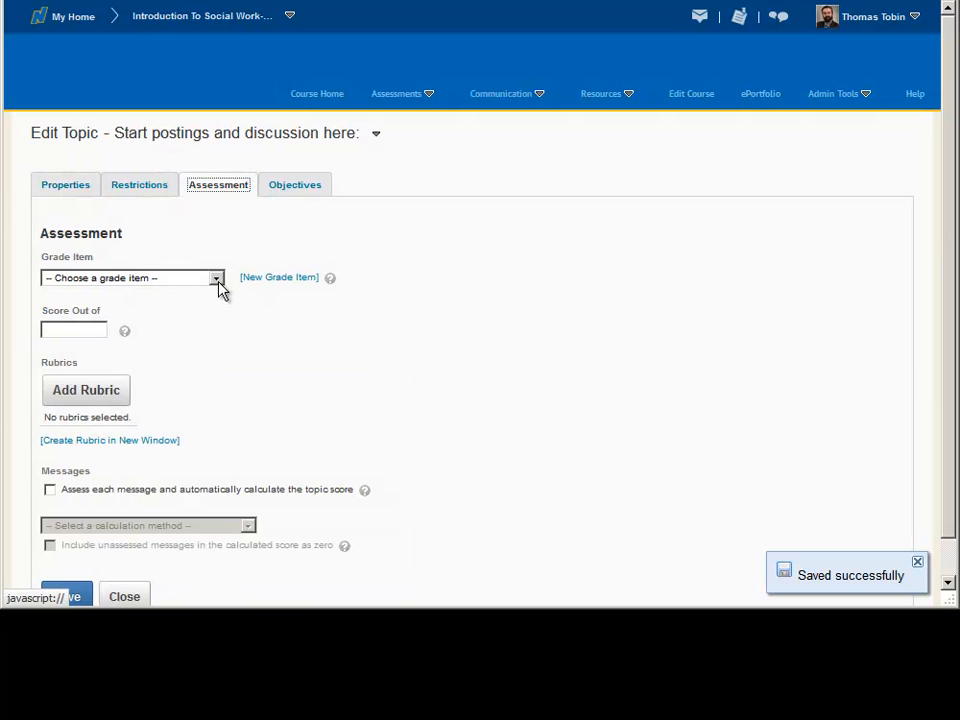
{"action": "left_click", "coordinate": [216, 280]}
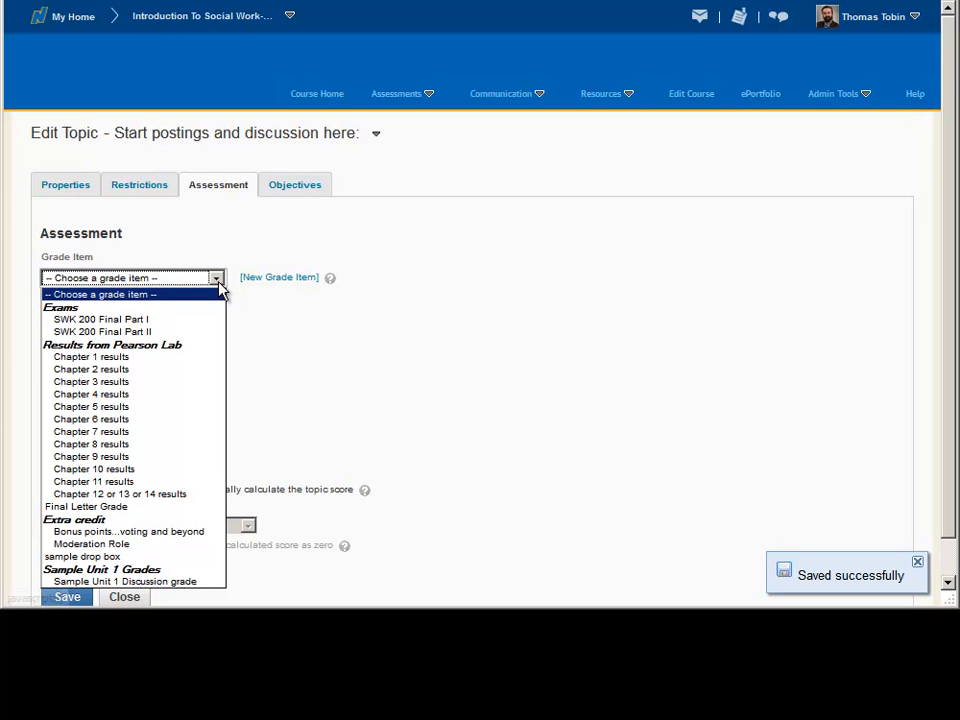
{"action": "left_click", "coordinate": [188, 582]}
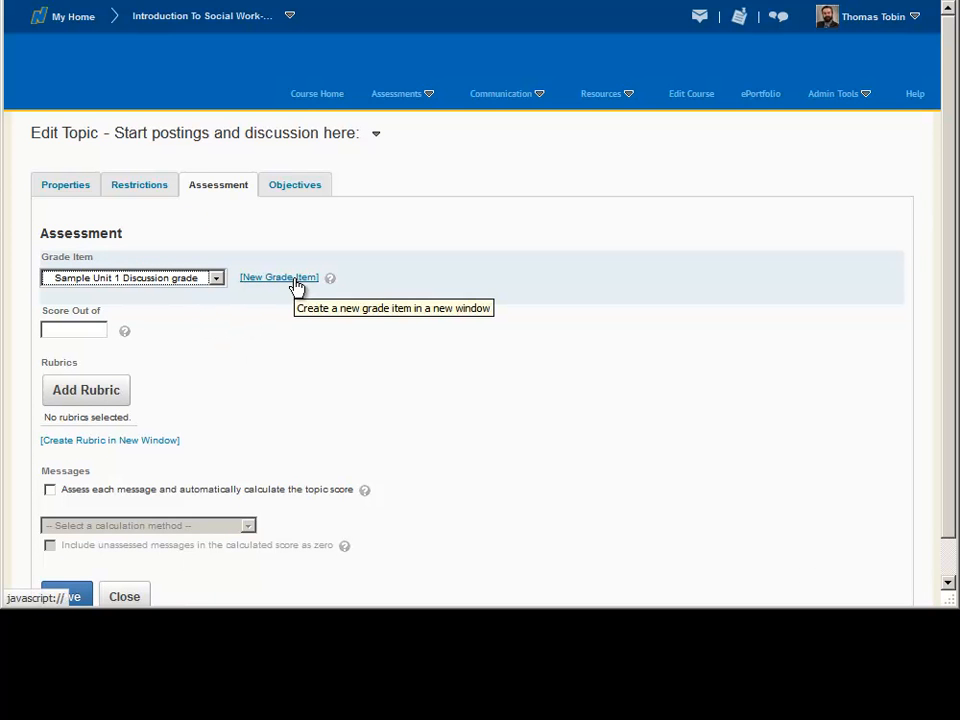
{"action": "left_click", "coordinate": [77, 330]}
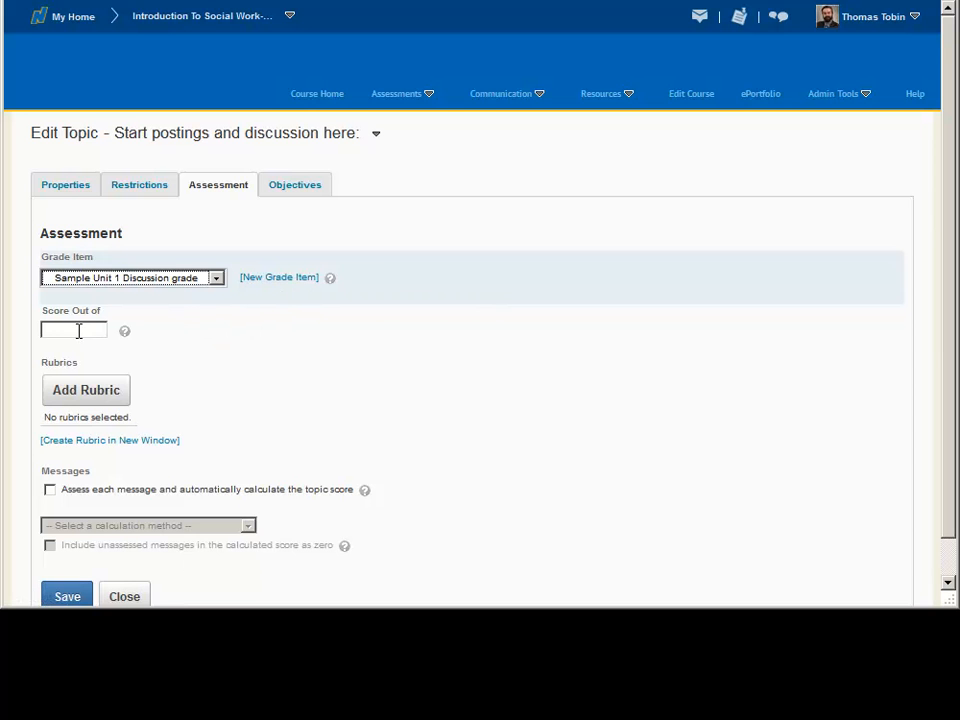
{"action": "type", "text": "50"}
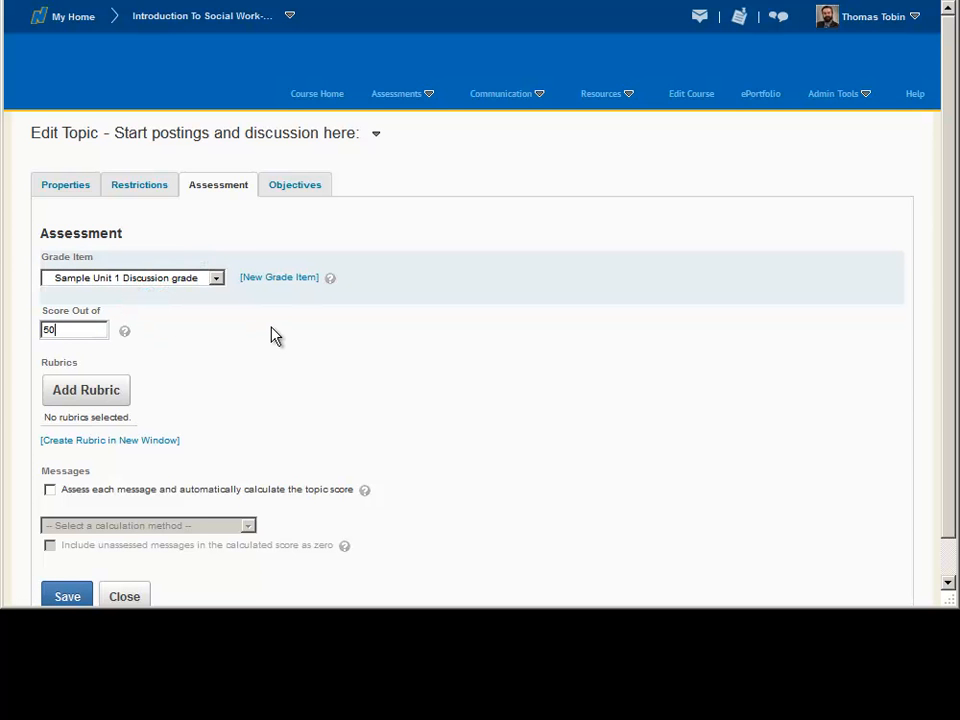
{"action": "scroll", "coordinate": [330, 350], "scroll_direction": "down", "scroll_amount": 1}
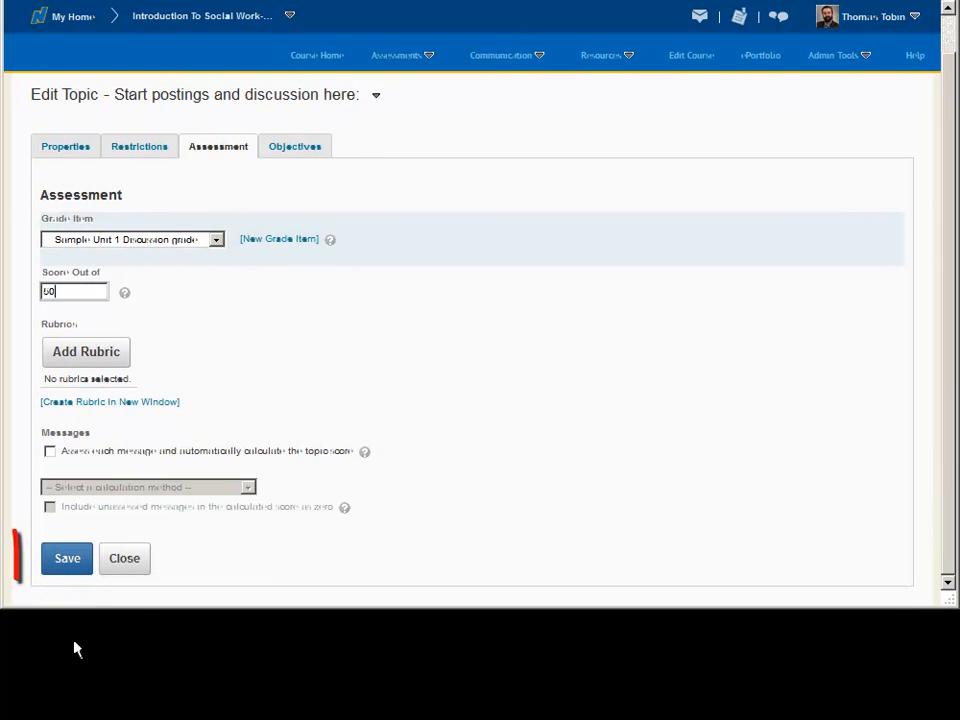
{"action": "left_click", "coordinate": [68, 566]}
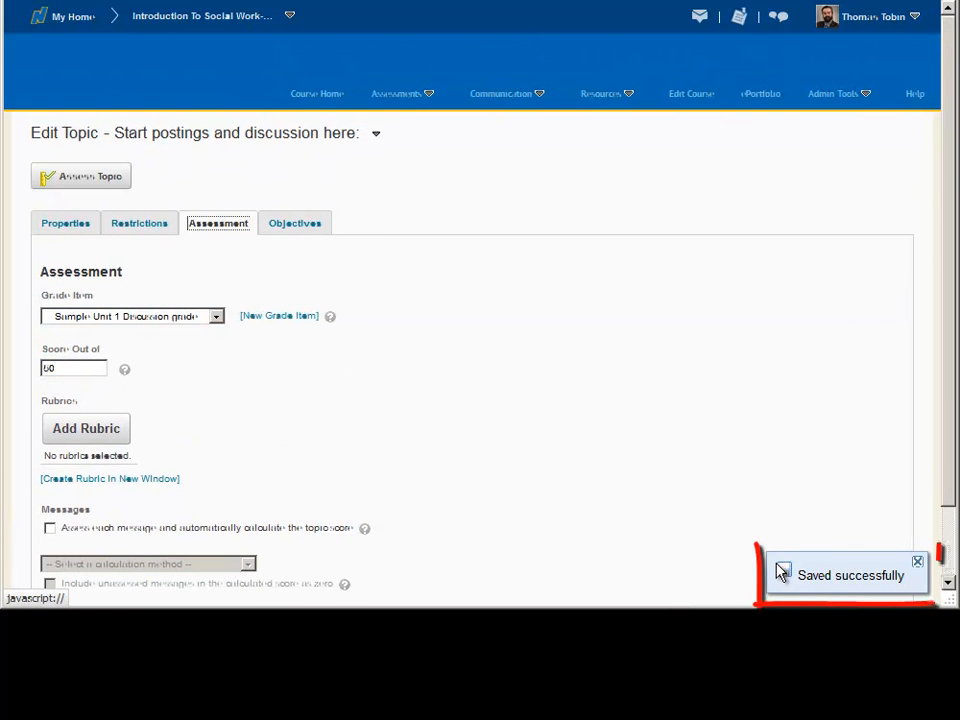